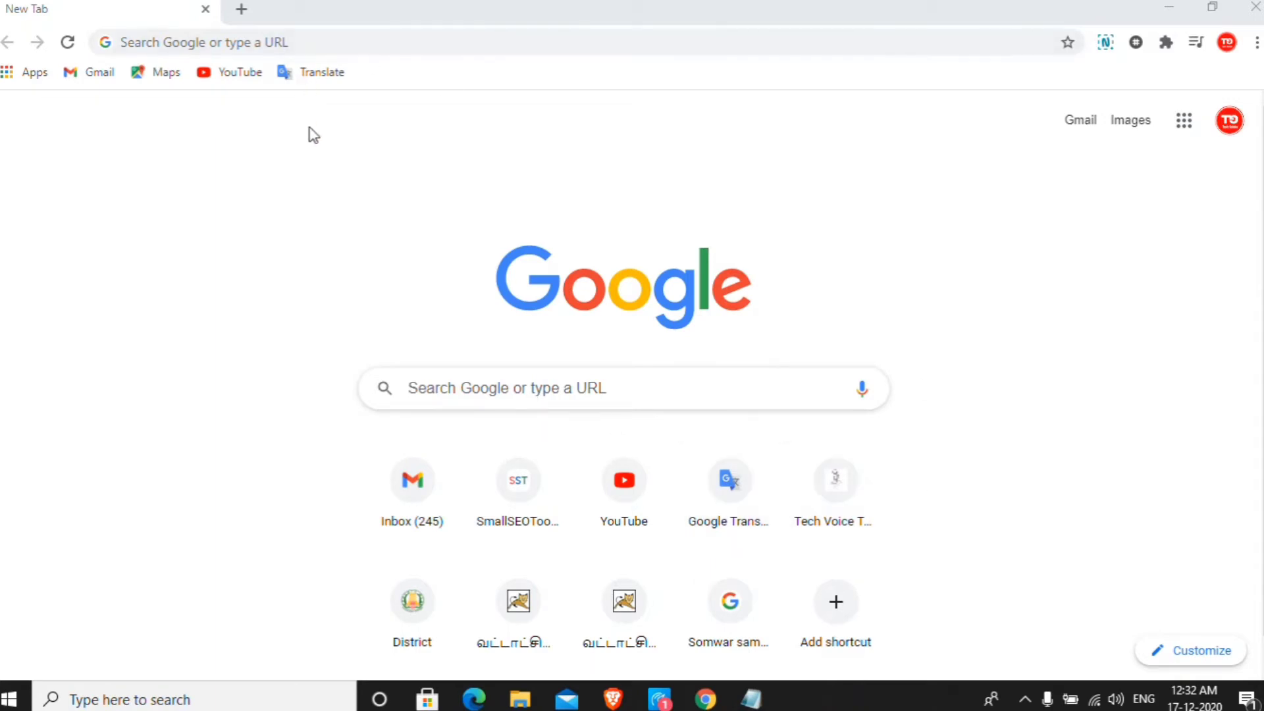
Step: Search Google for adsense and dismiss the translation prompt on the results page
left_click(324, 43)
type("adsense")
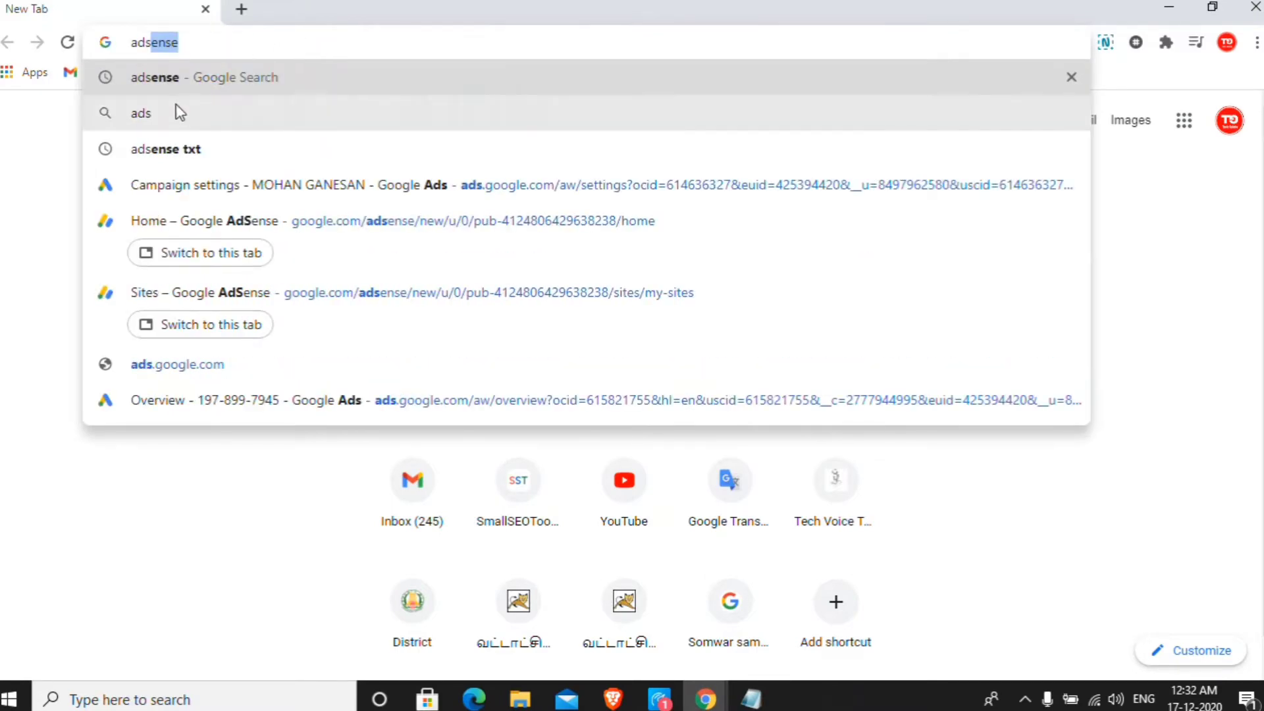
left_click(199, 87)
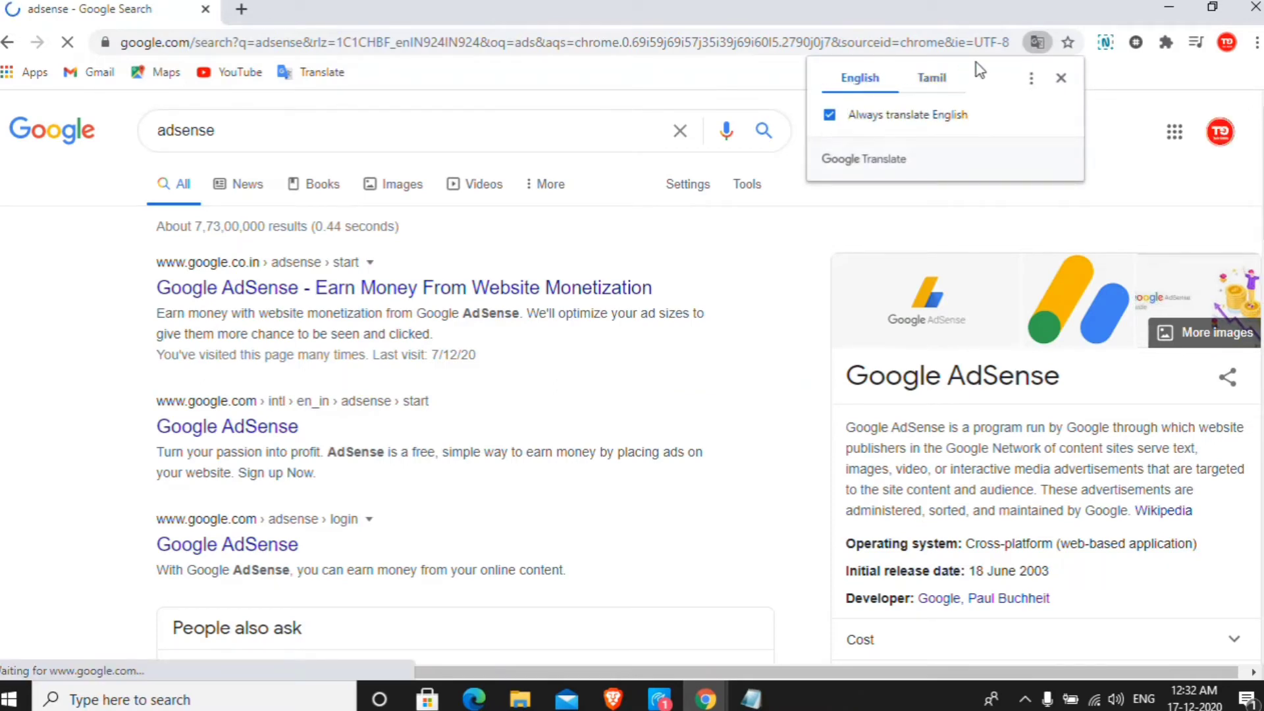
left_click(1060, 78)
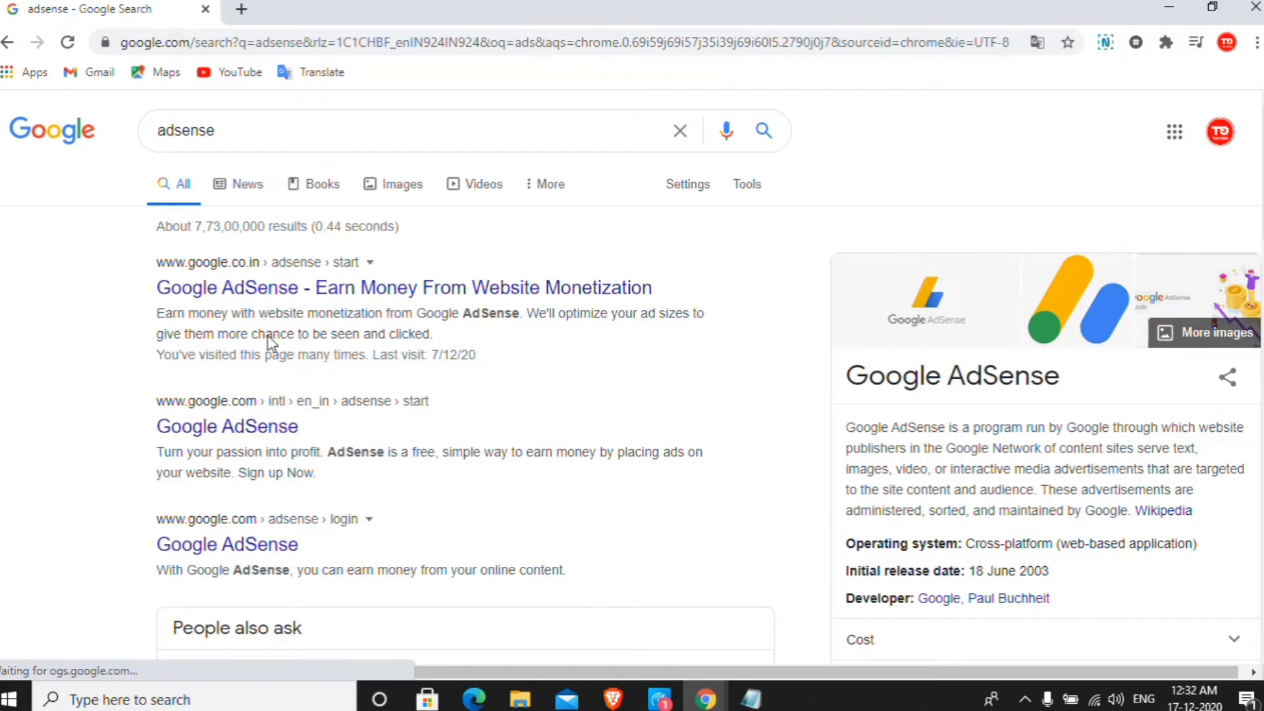
Step: Open the Google AdSense site from the search results and go to the account home, keeping the pages in English
left_click(479, 298)
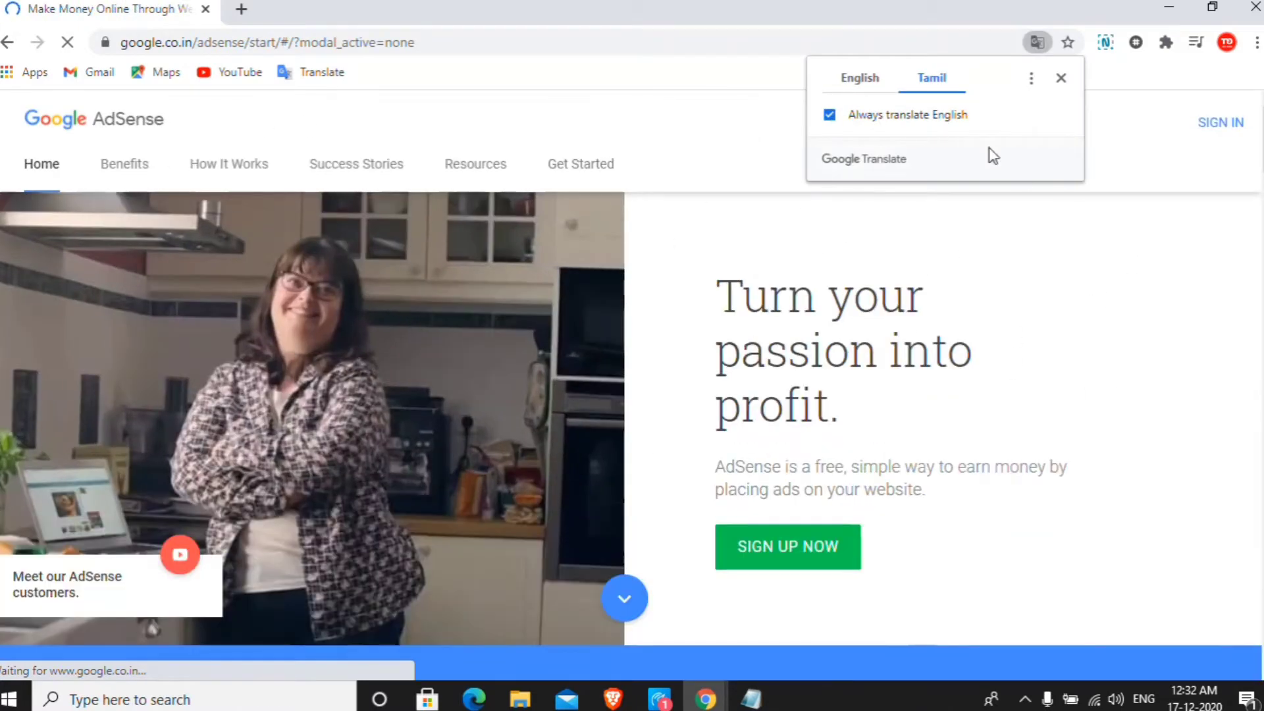
left_click(868, 82)
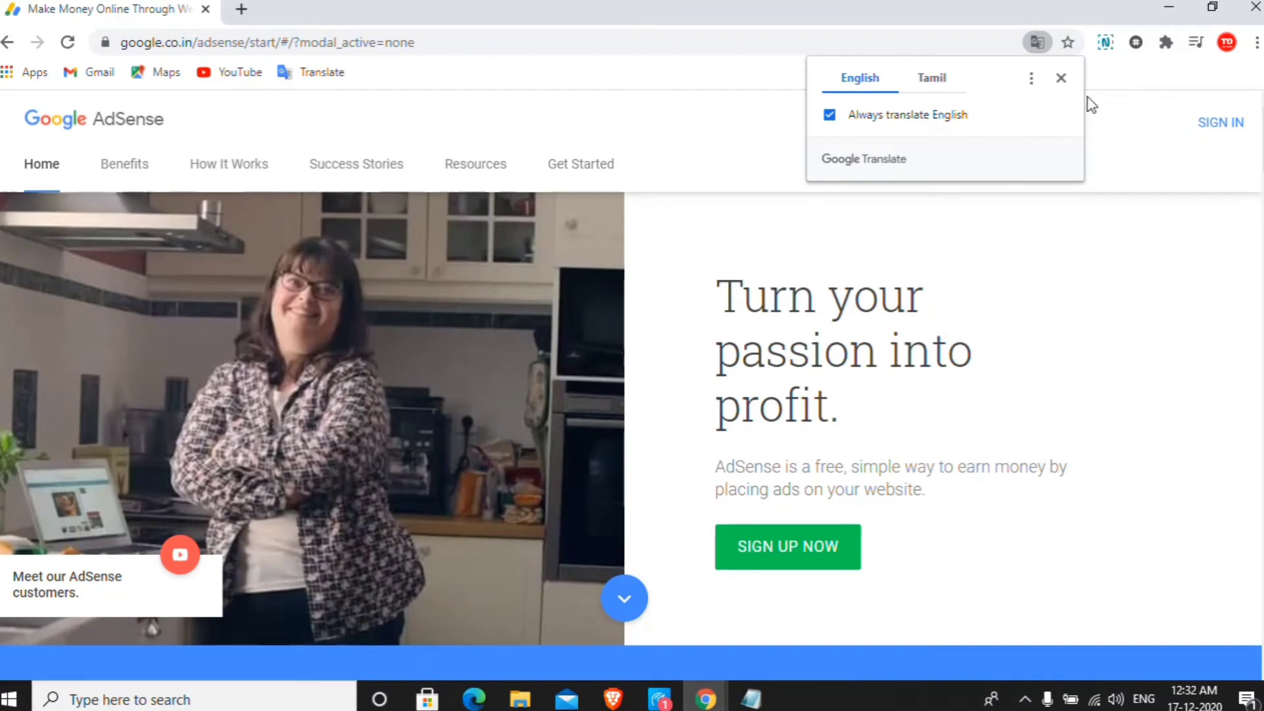
left_click(1060, 78)
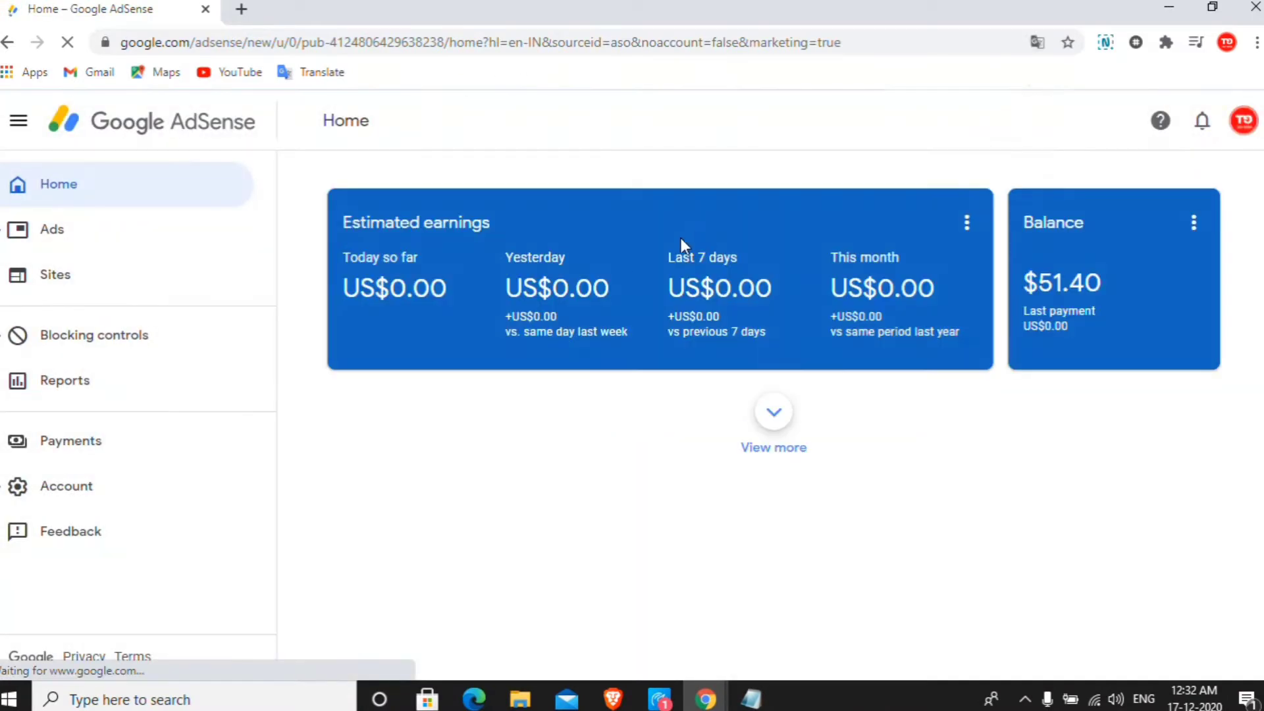
left_click(842, 81)
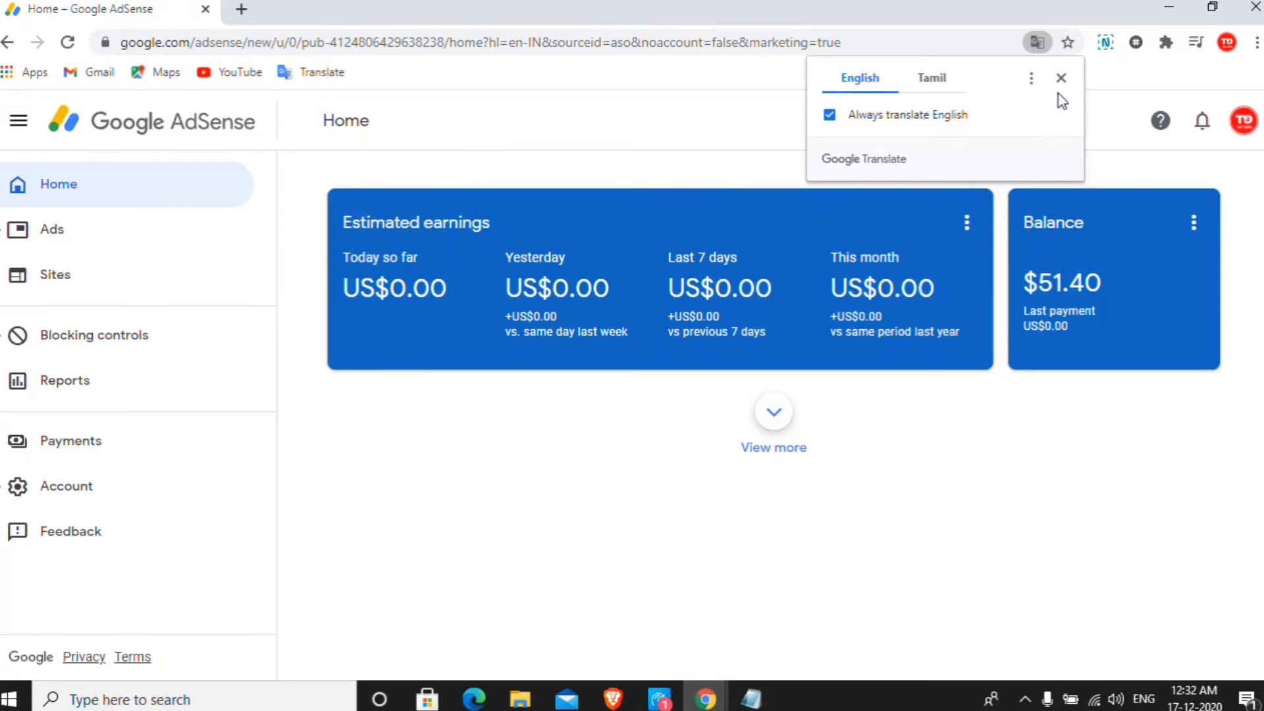
left_click(1063, 79)
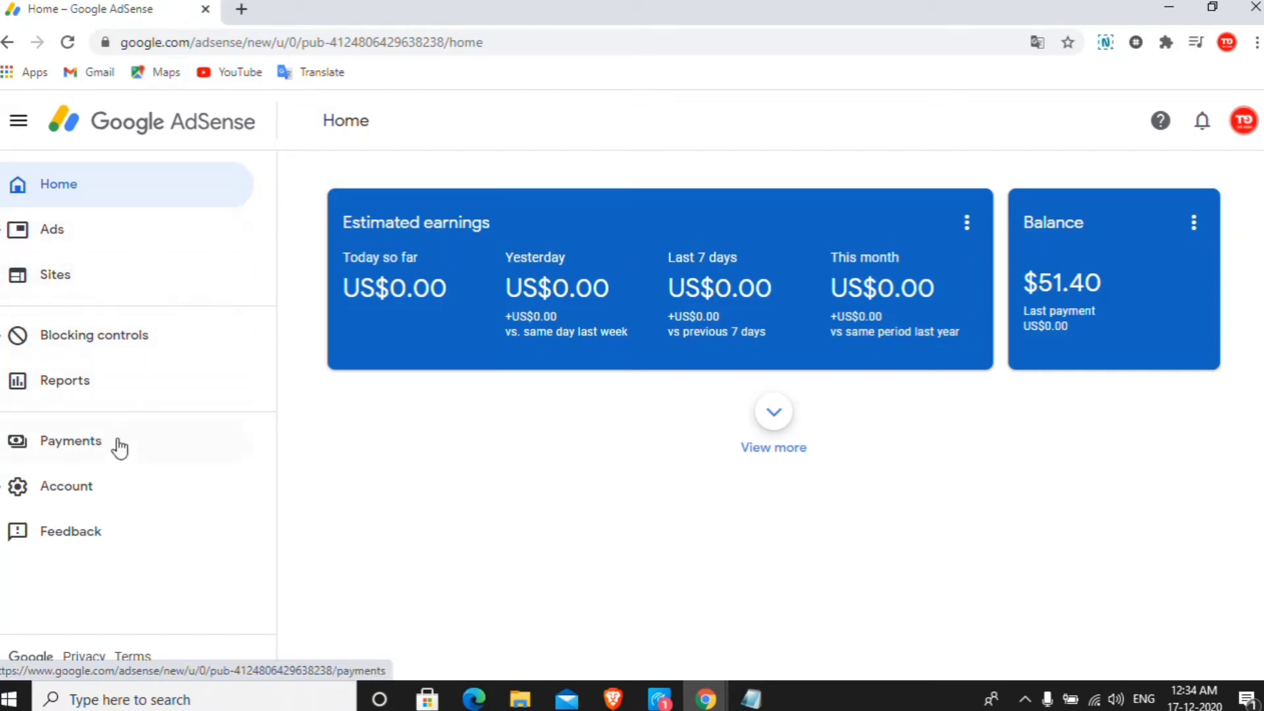
Step: Open the AdSense payments overview and examine the full transactions list down to the October 2020 period
left_click(99, 454)
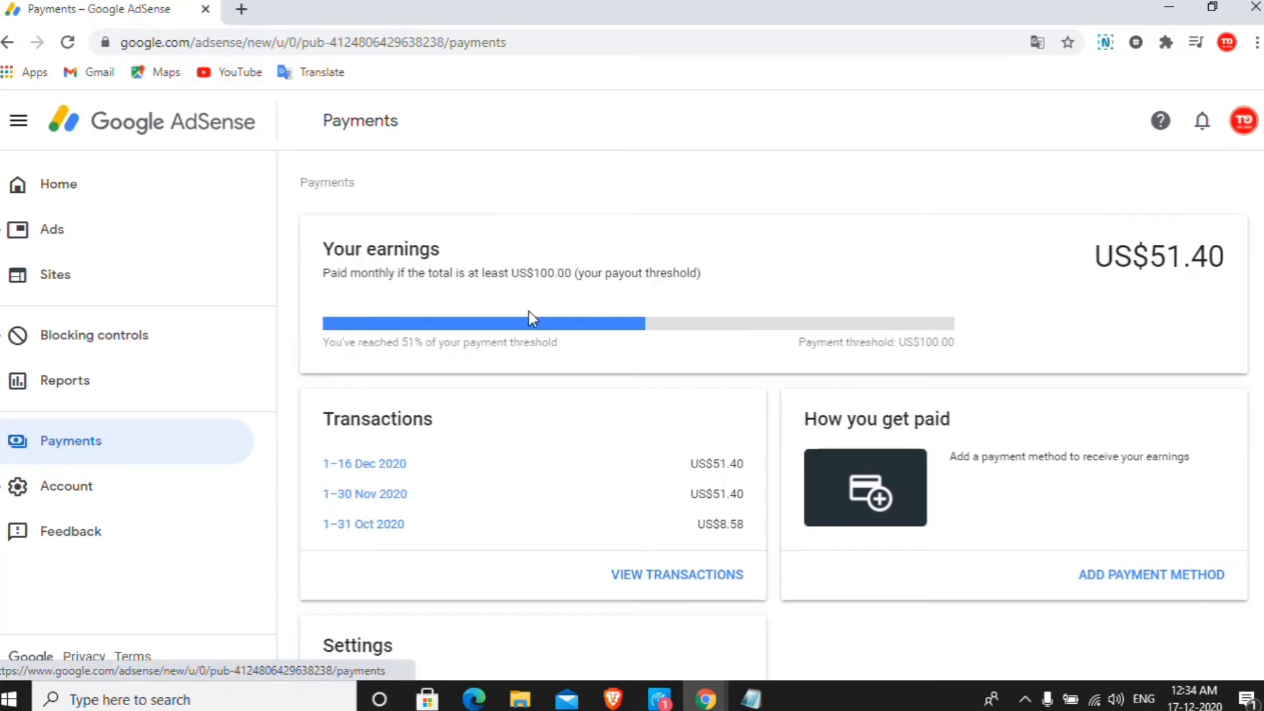
scroll(535, 306, "down", 1)
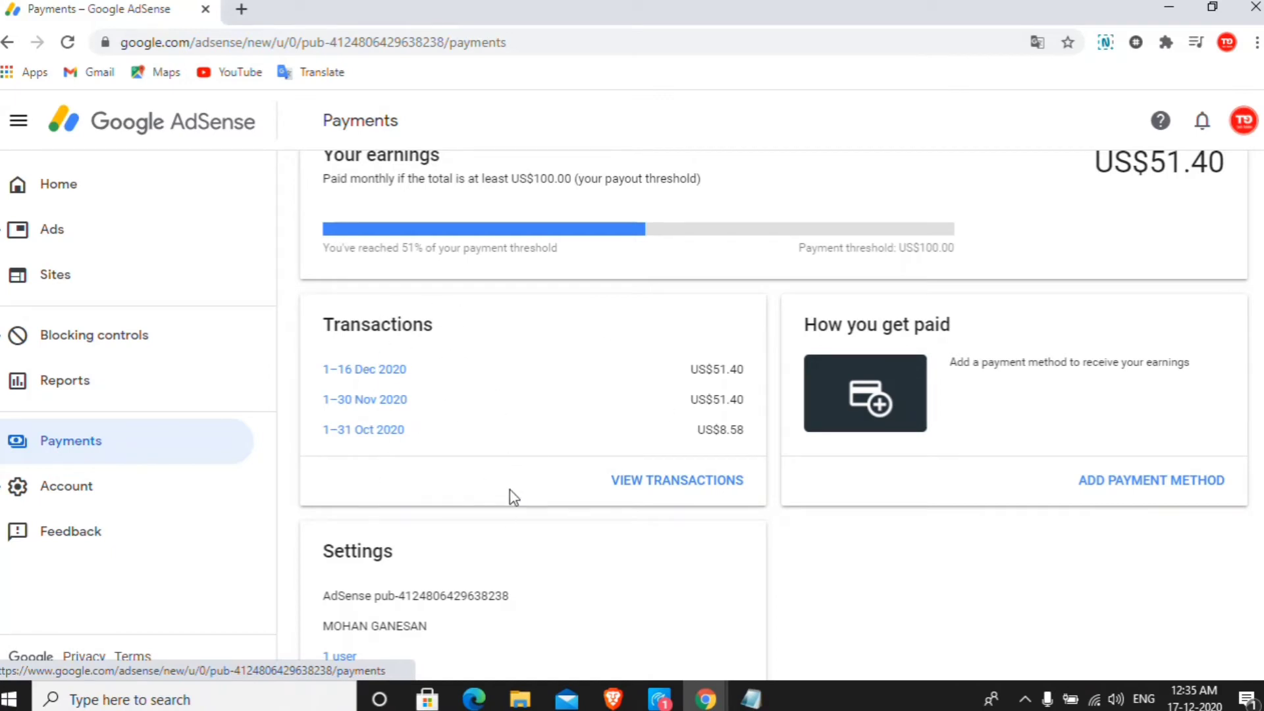
left_click(628, 482)
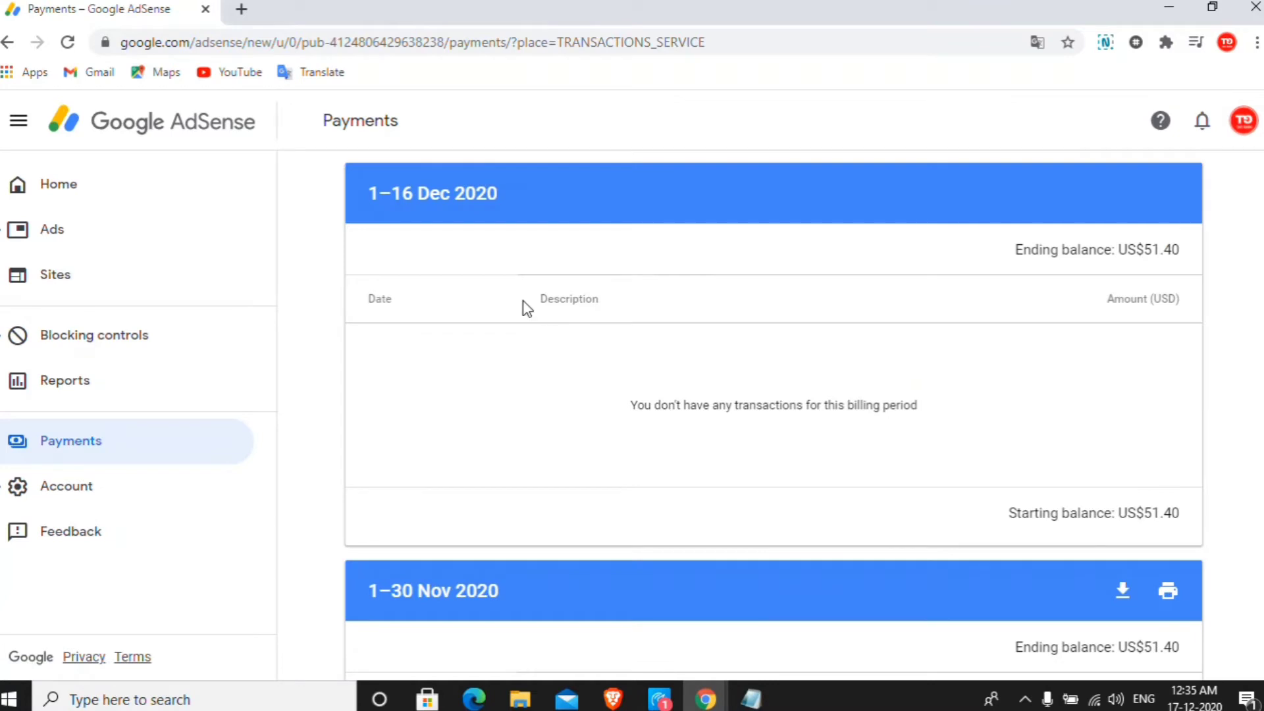
scroll(666, 364, "down", 1)
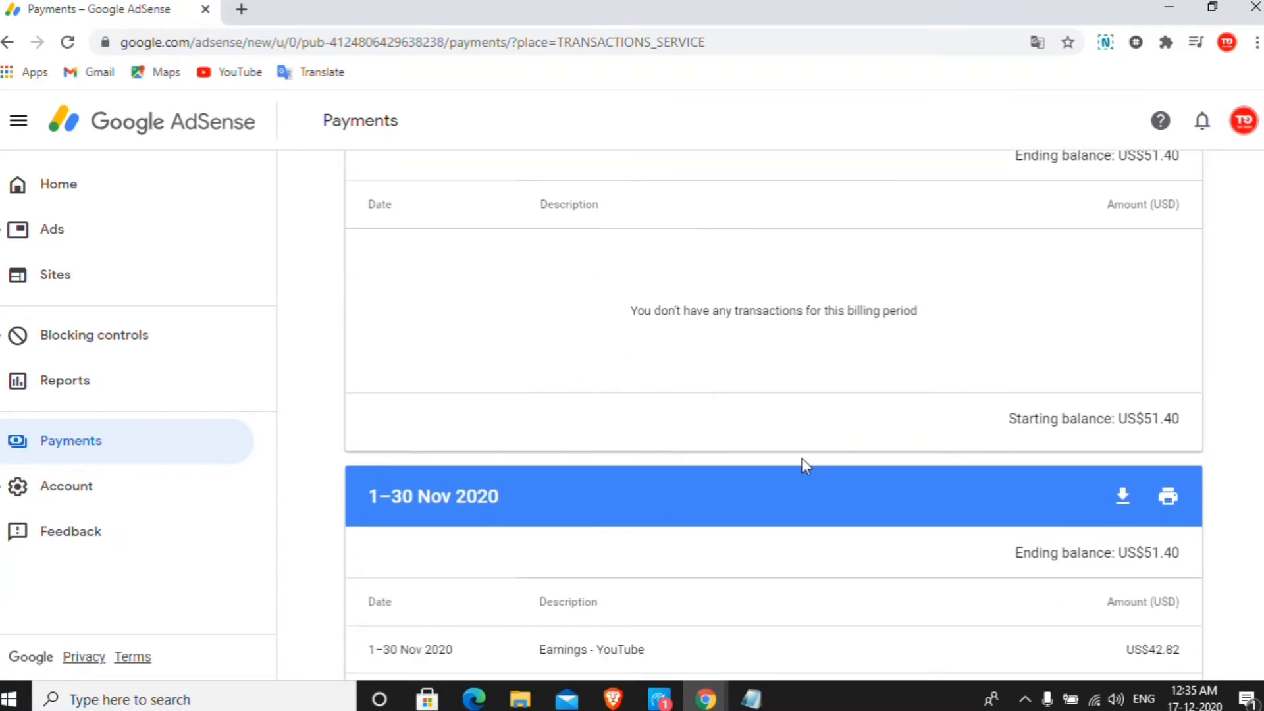
scroll(855, 352, "down", 3)
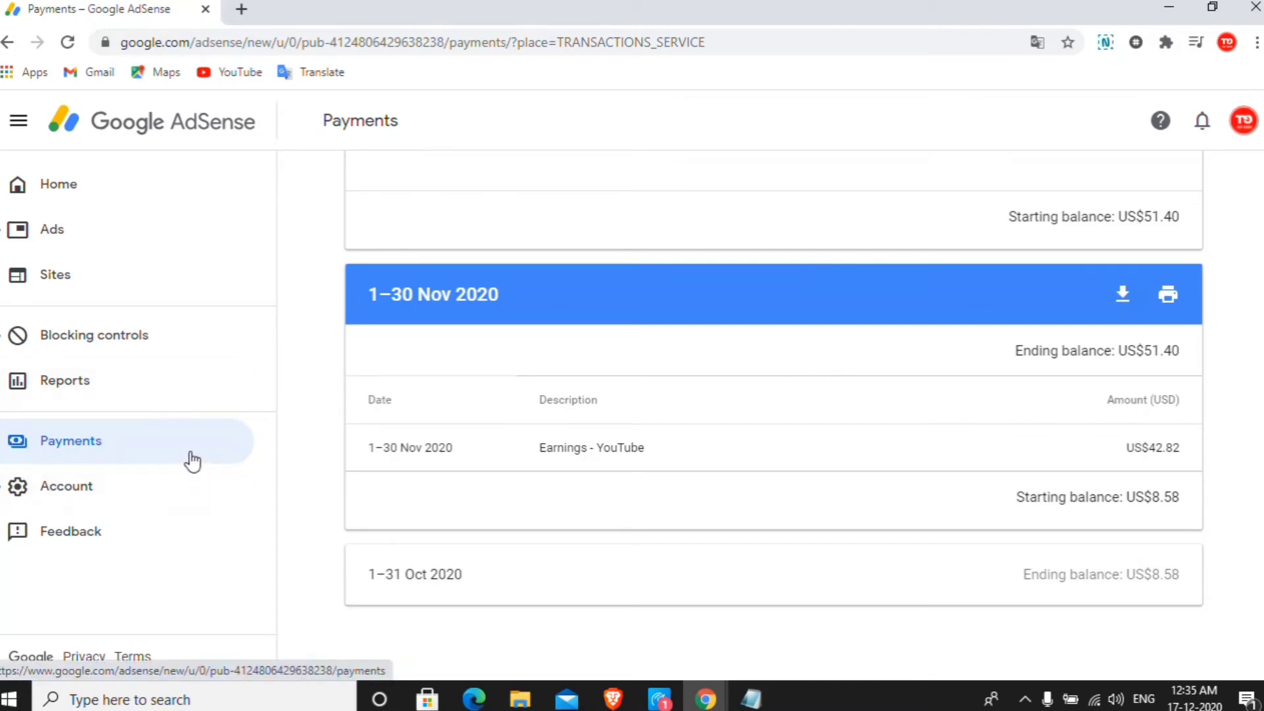
Step: Return to the payments overview and start adding a payment method under How you get paid
left_click(120, 445)
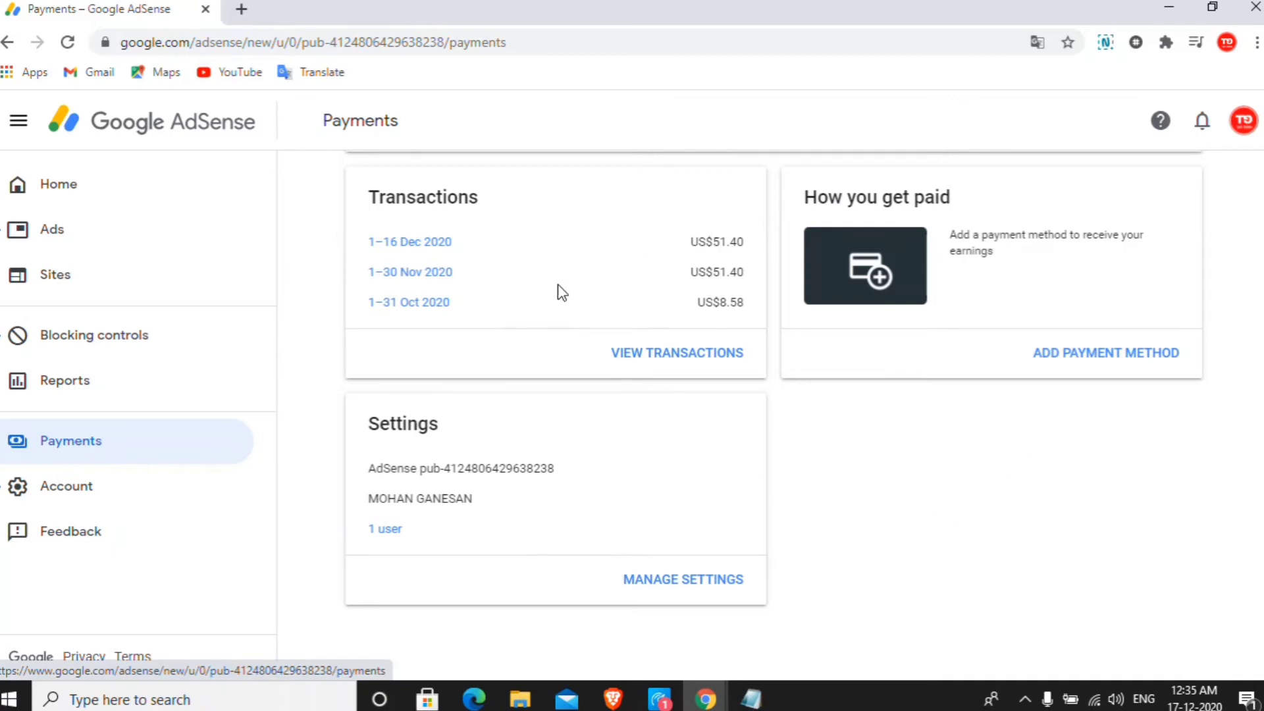
scroll(844, 358, "up", 1)
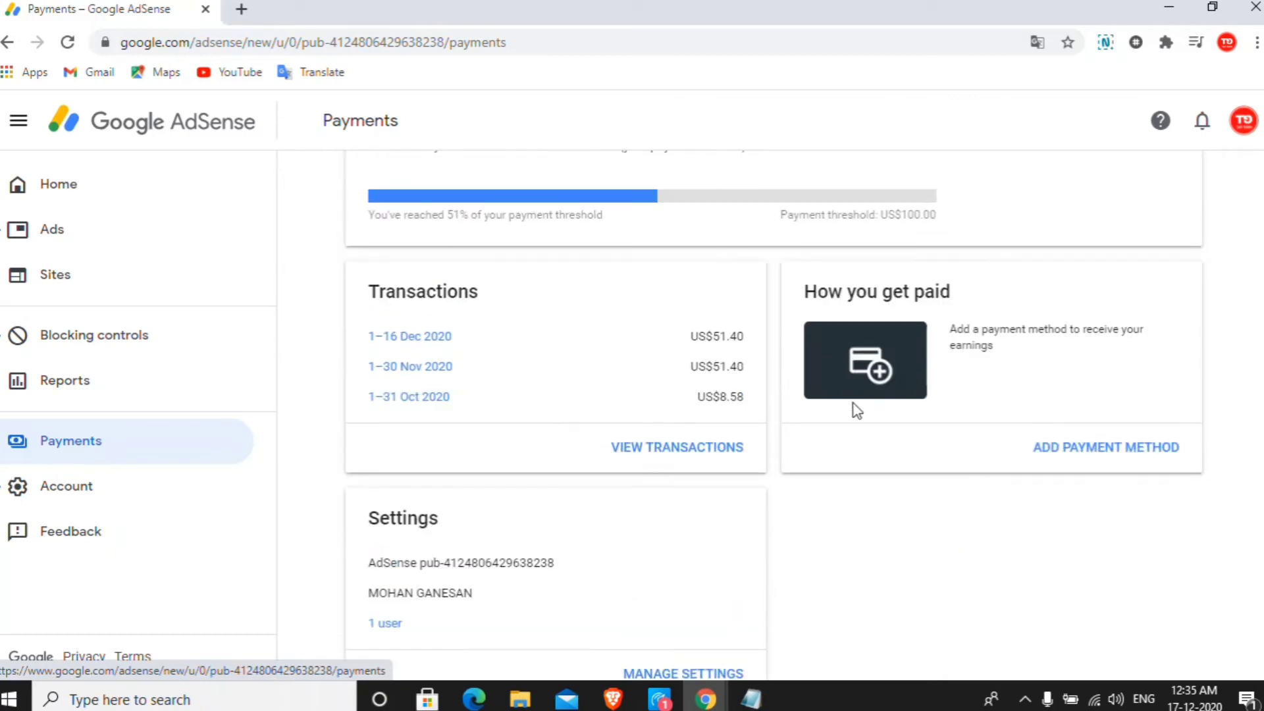
left_click(1082, 455)
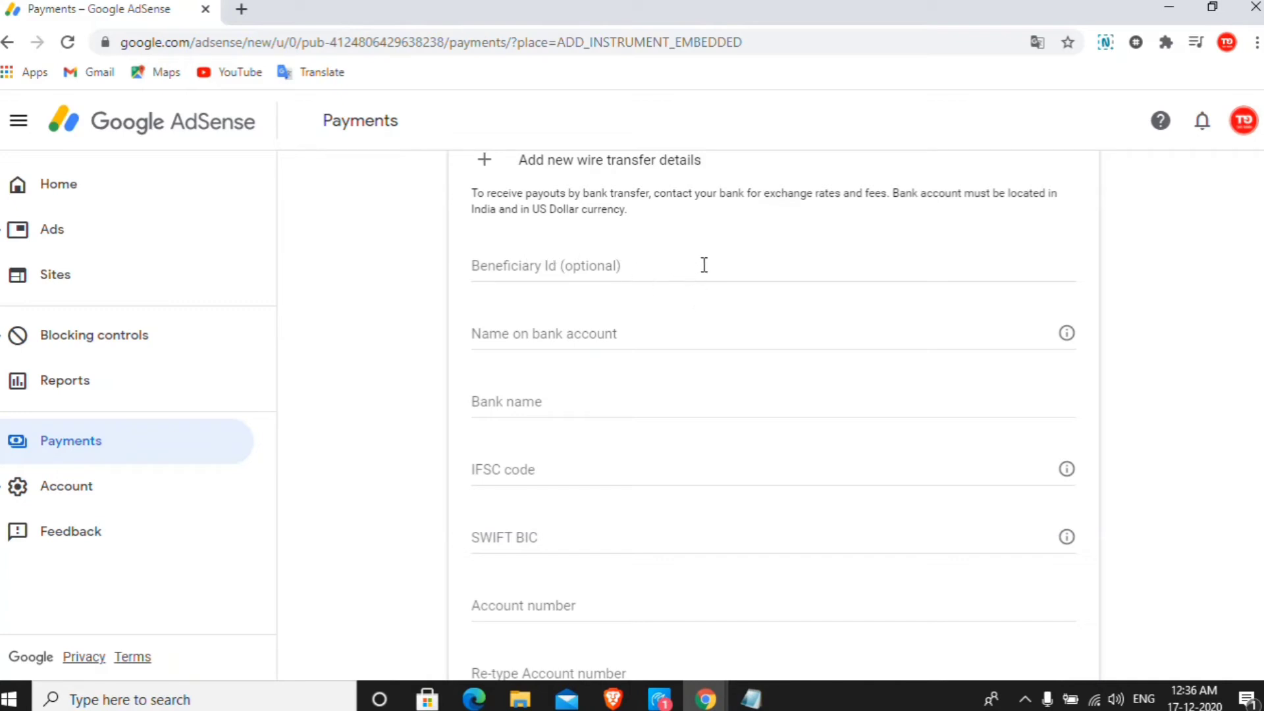
Step: Go through the wire transfer form's fields for account holder name, bank name, IFSC code, SWIFT BIC and account number with its repeat entry
left_click(552, 326)
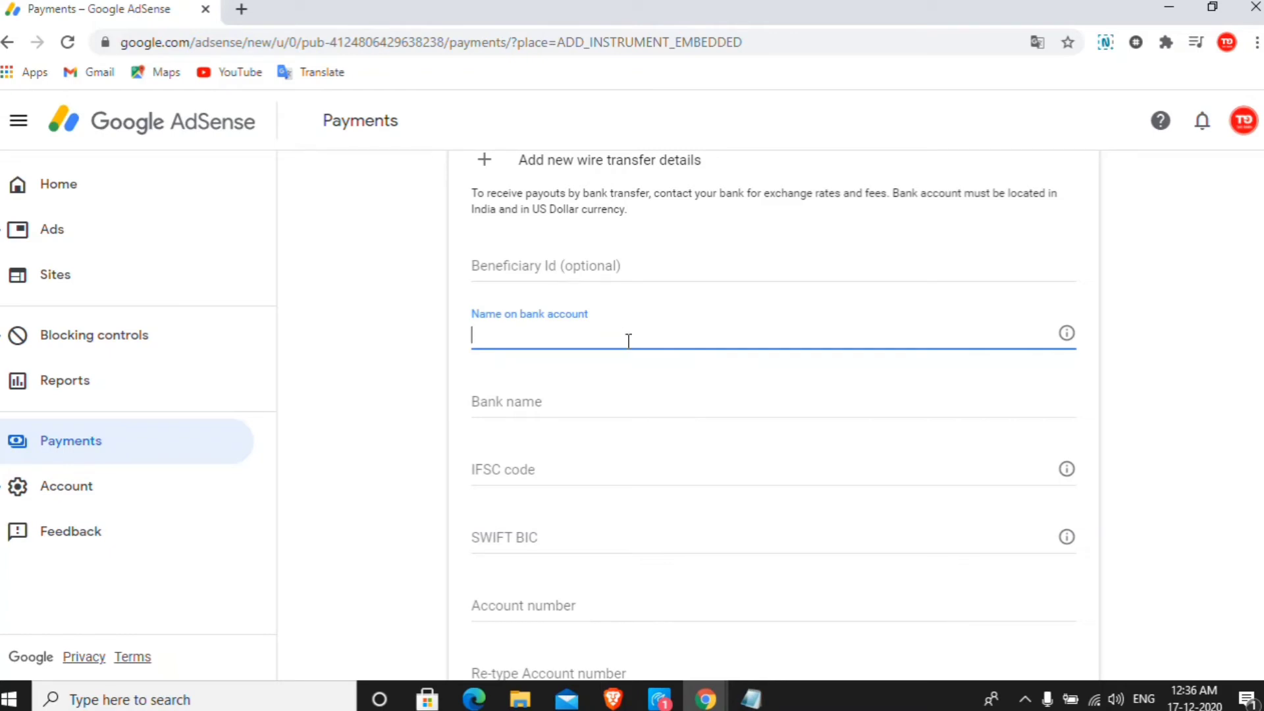
left_click(670, 404)
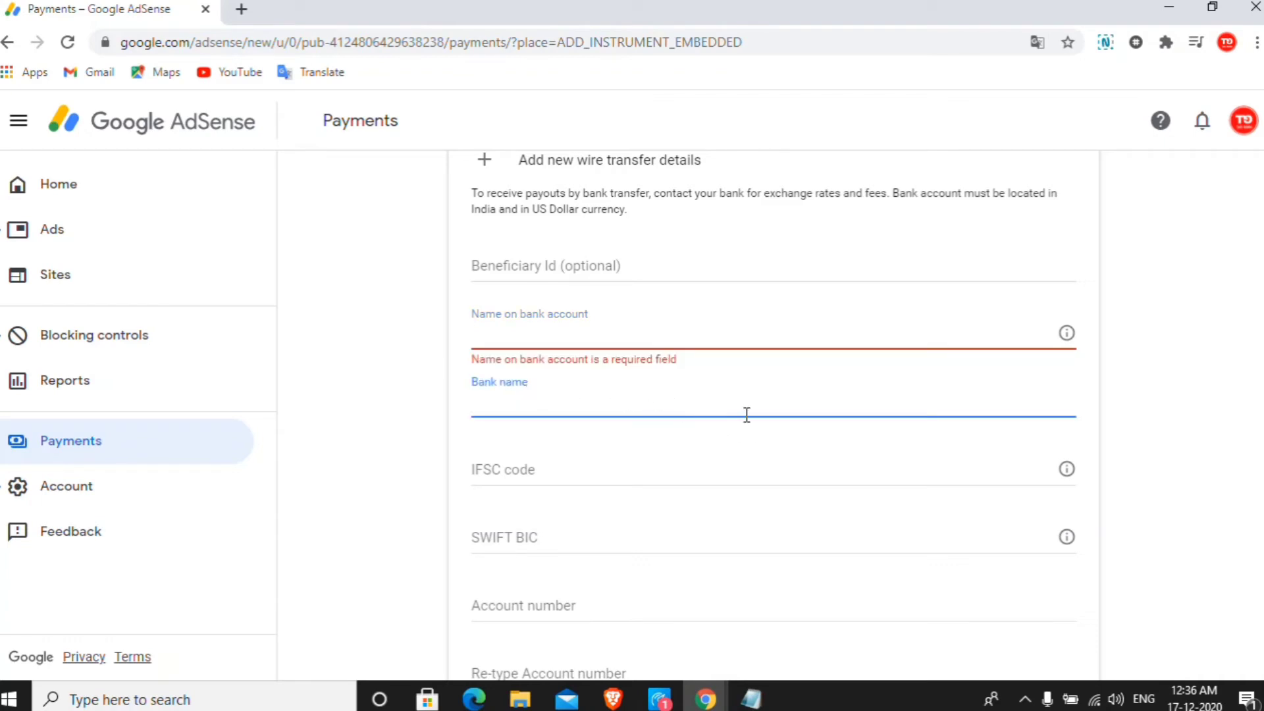
left_click(625, 464)
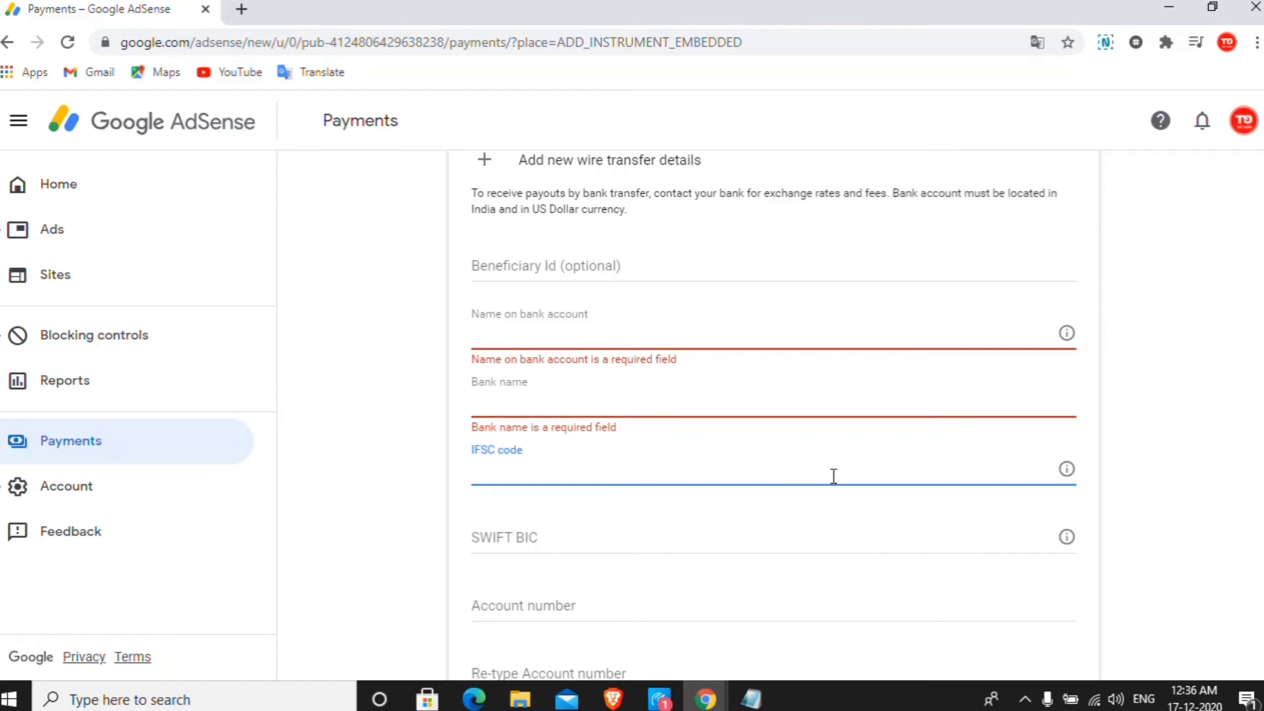
scroll(820, 472, "down", 2)
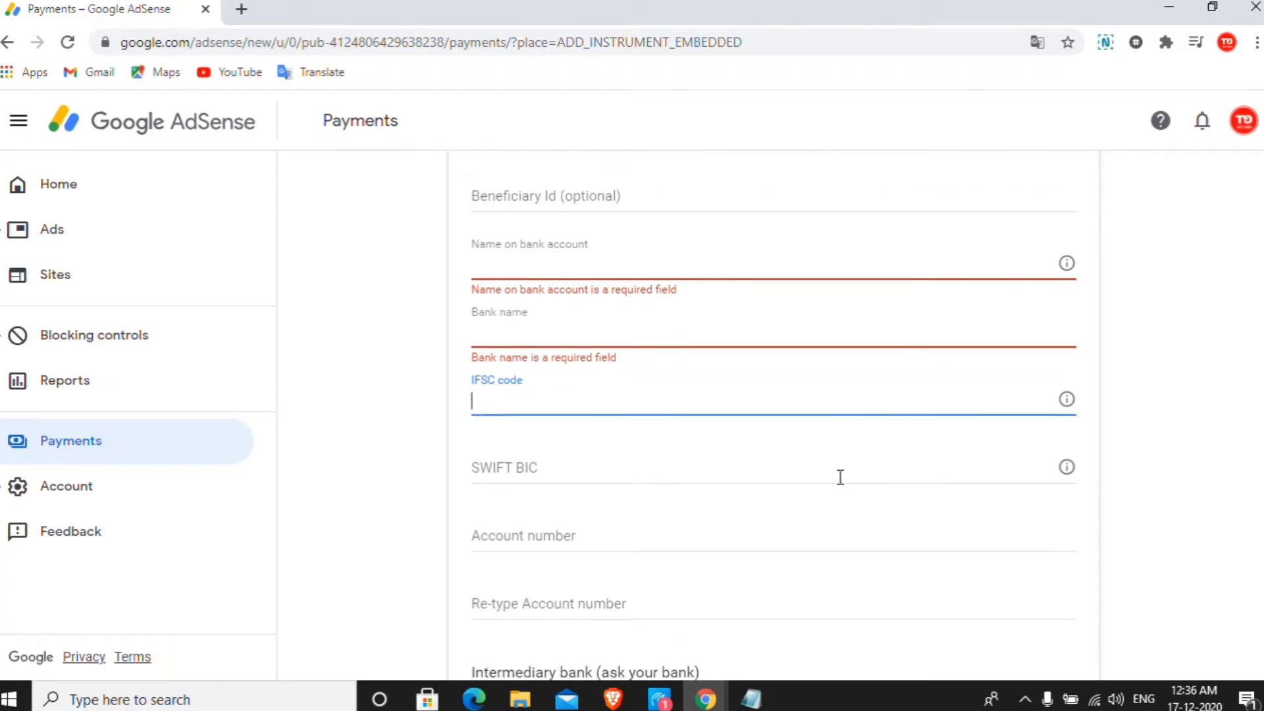
left_click(642, 448)
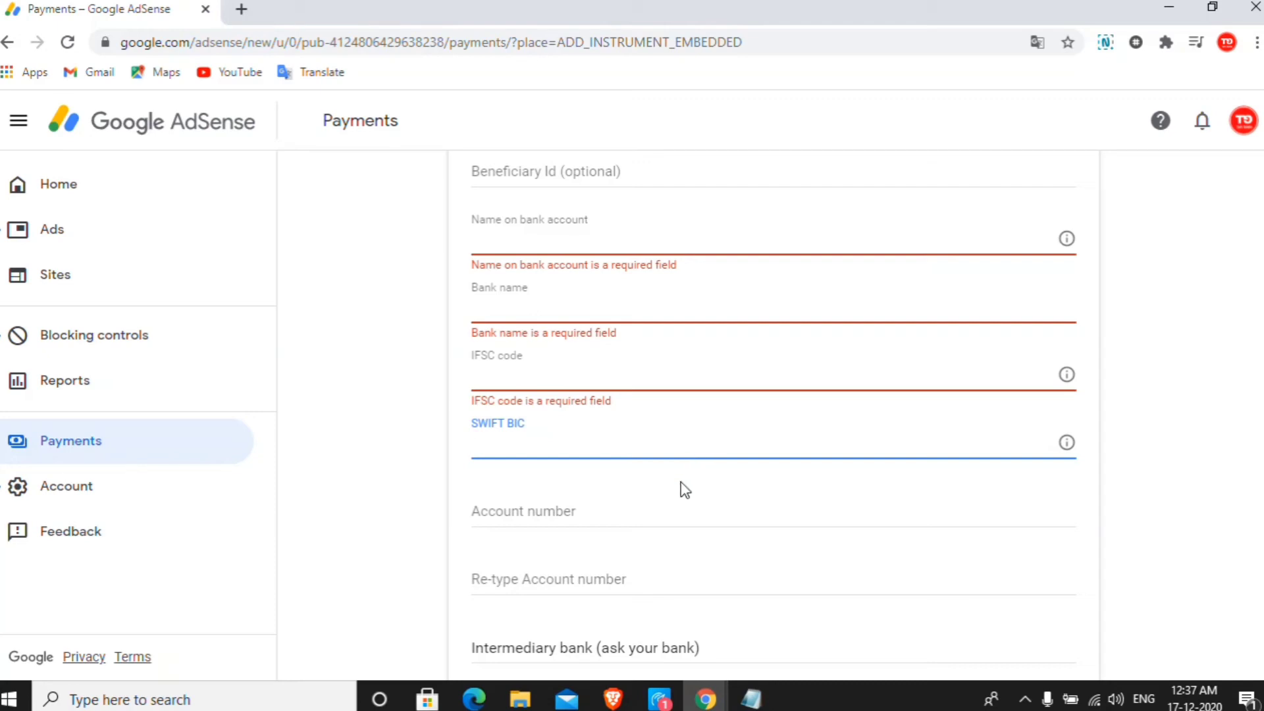
scroll(643, 483, "down", 2)
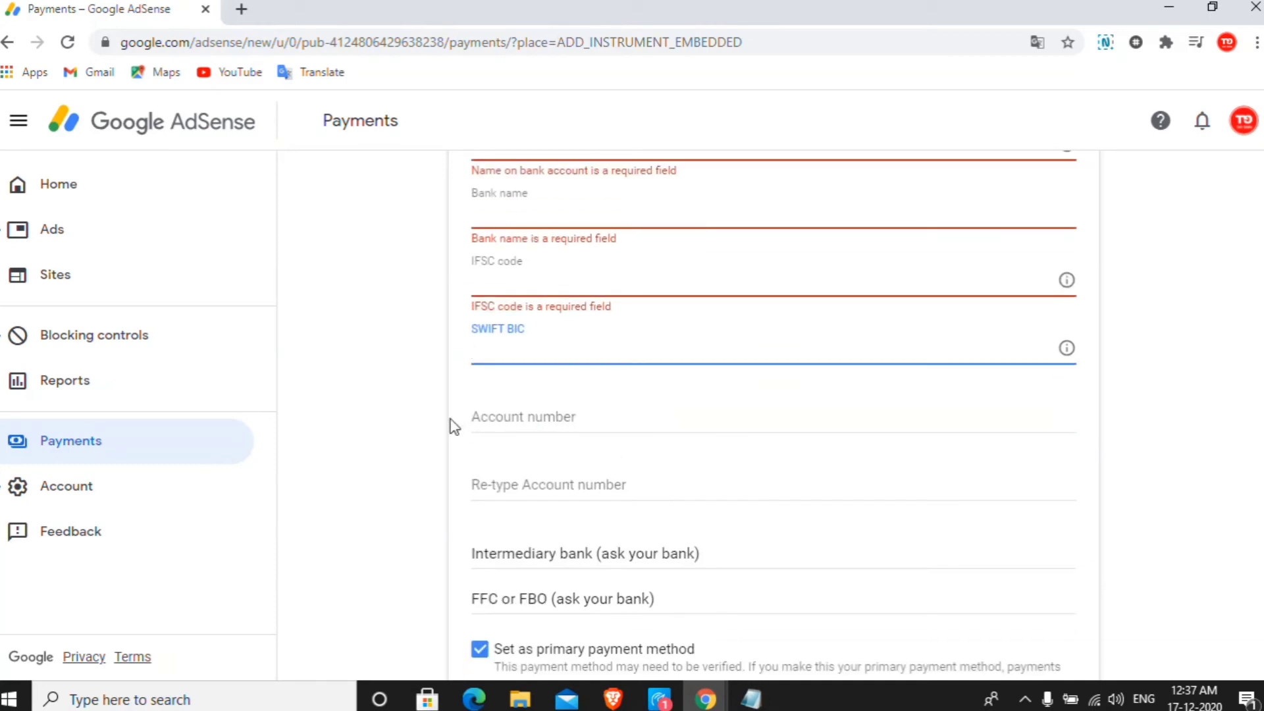
left_click(523, 419)
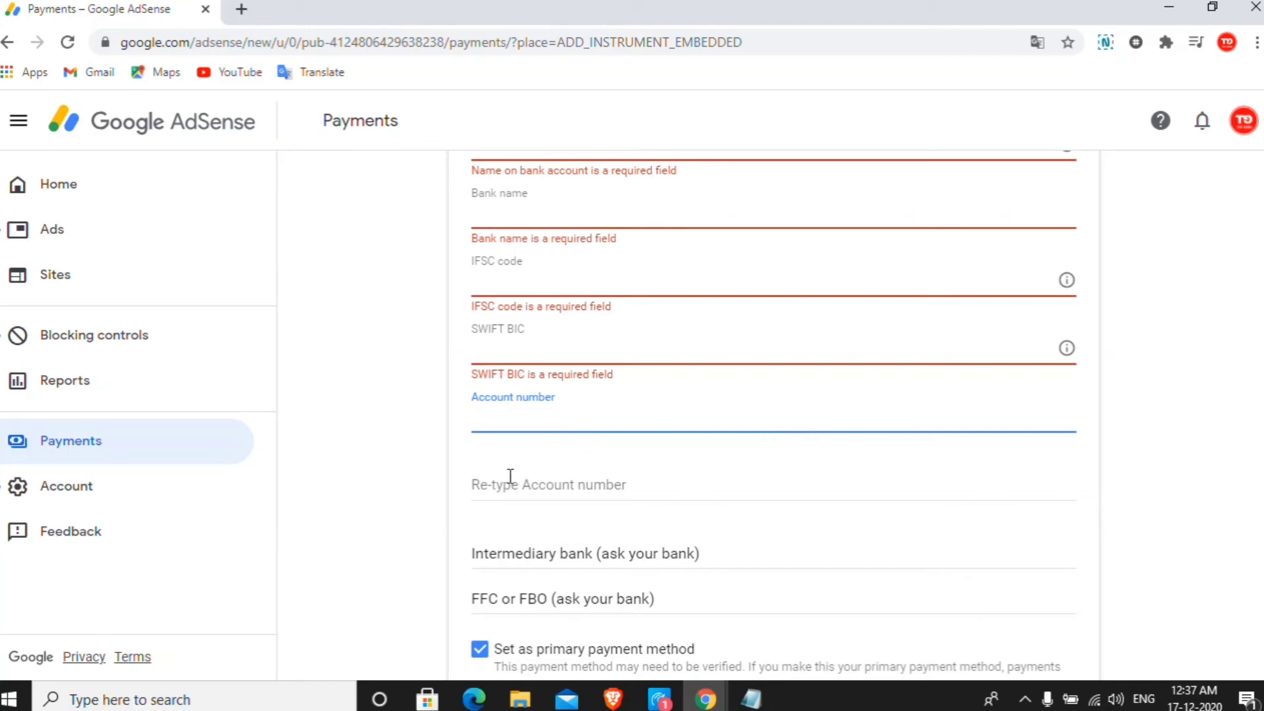
scroll(587, 467, "down", 1)
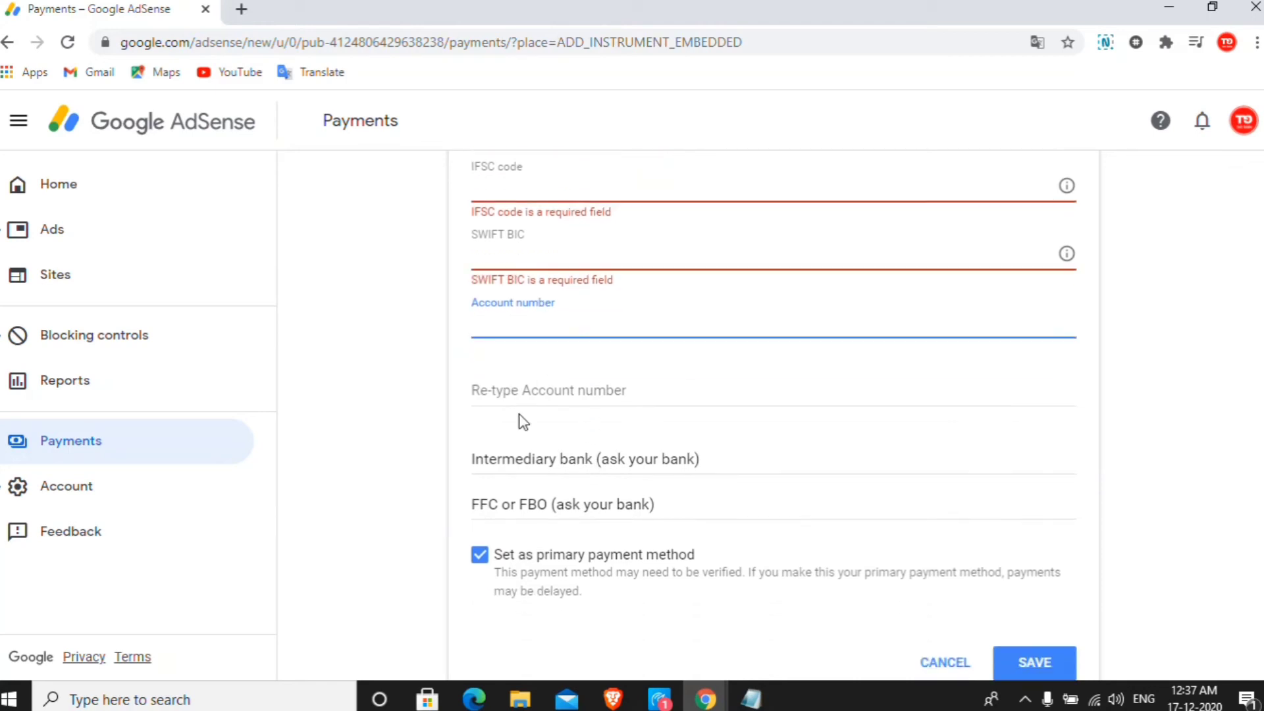
left_click(585, 381)
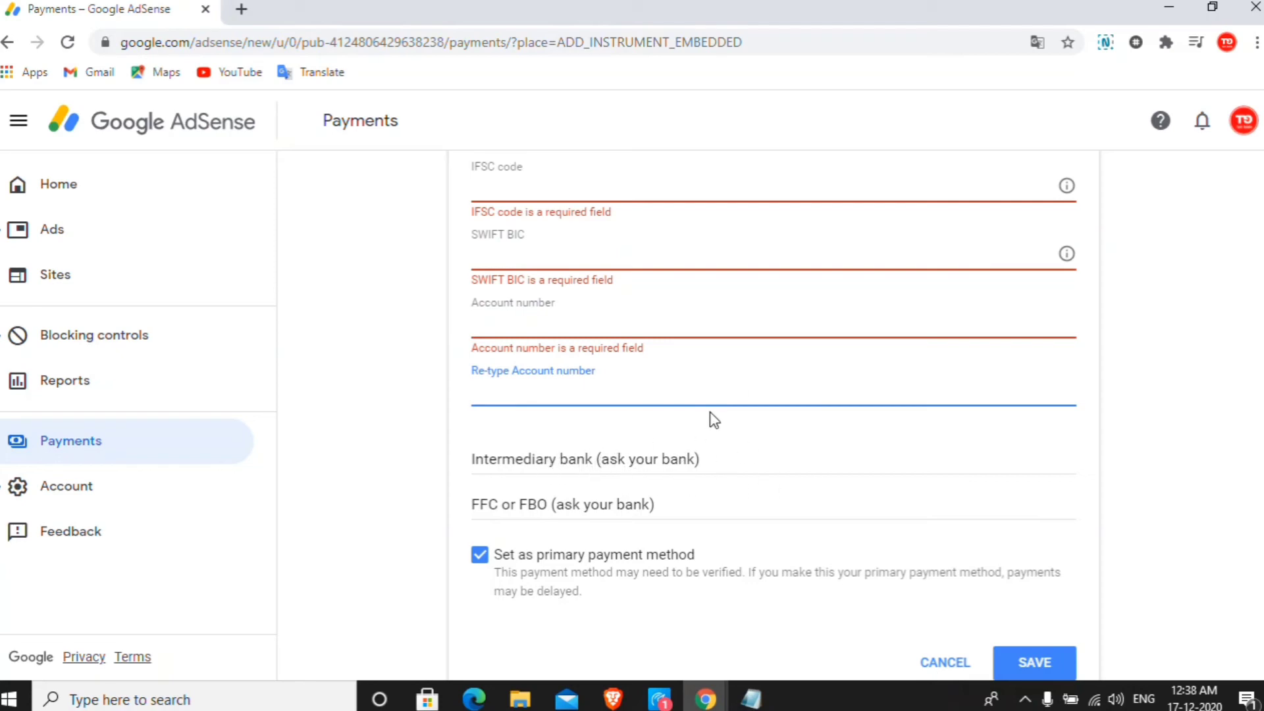
scroll(745, 430, "down", 1)
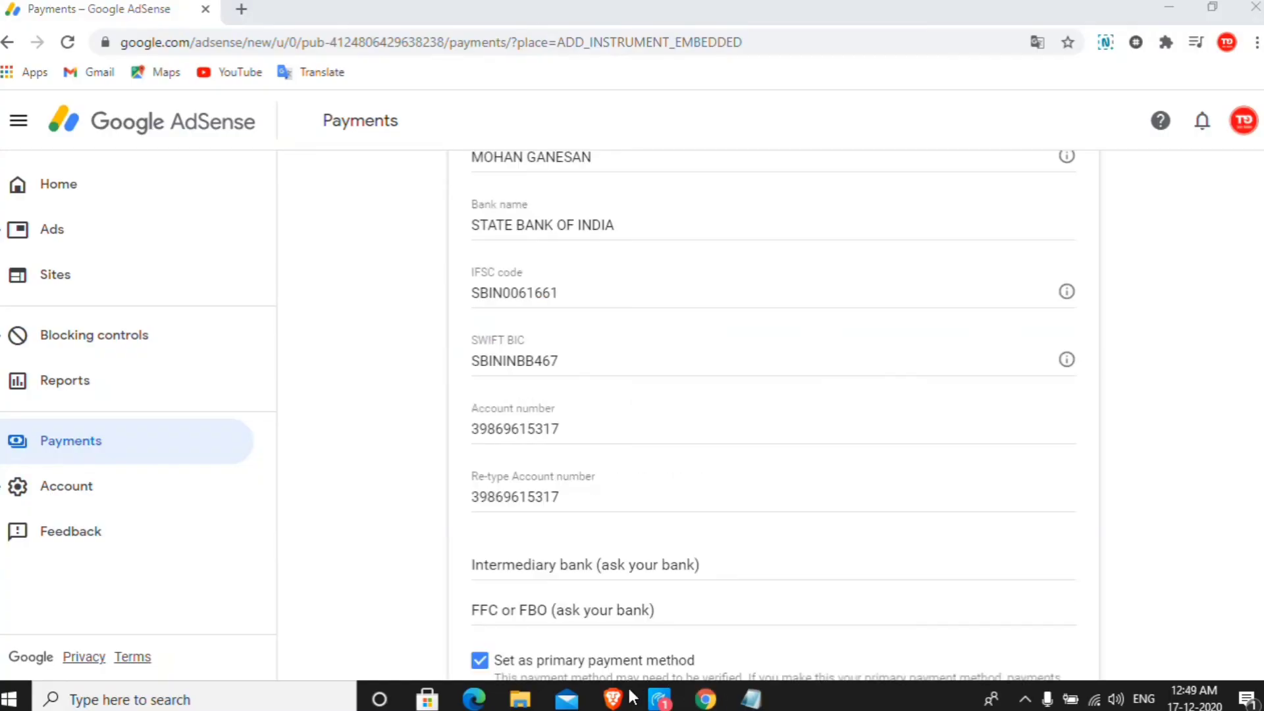
Step: Review the completed wire transfer details and save them as the primary payment method
scroll(691, 632, "up", 5)
scroll(658, 426, "down", 2)
scroll(658, 369, "down", 2)
scroll(685, 395, "up", 1)
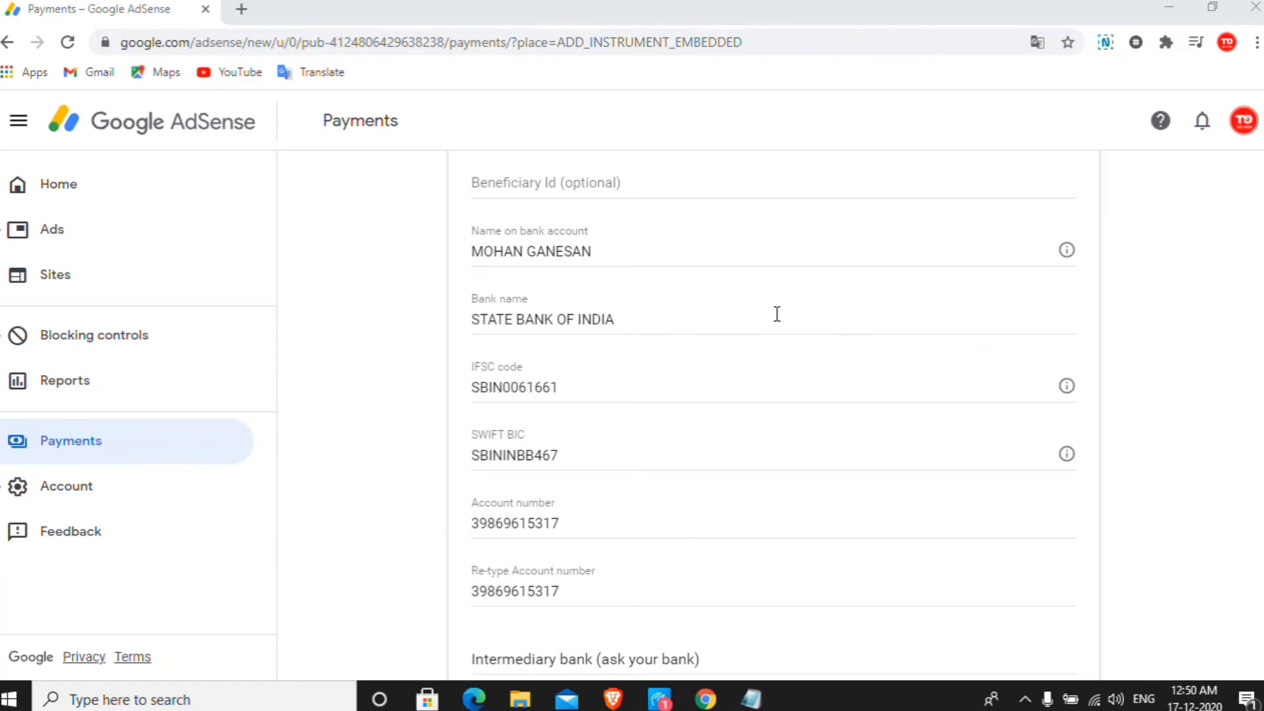
scroll(667, 361, "down", 1)
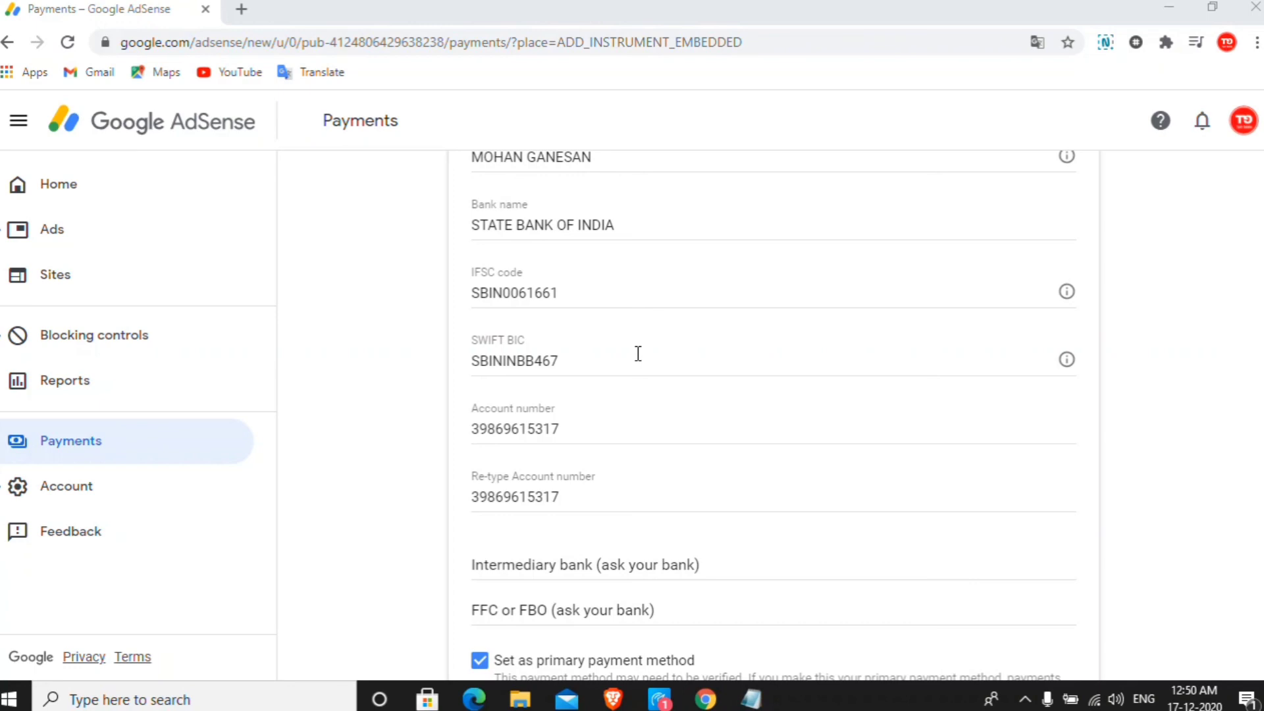
scroll(638, 354, "down", 1)
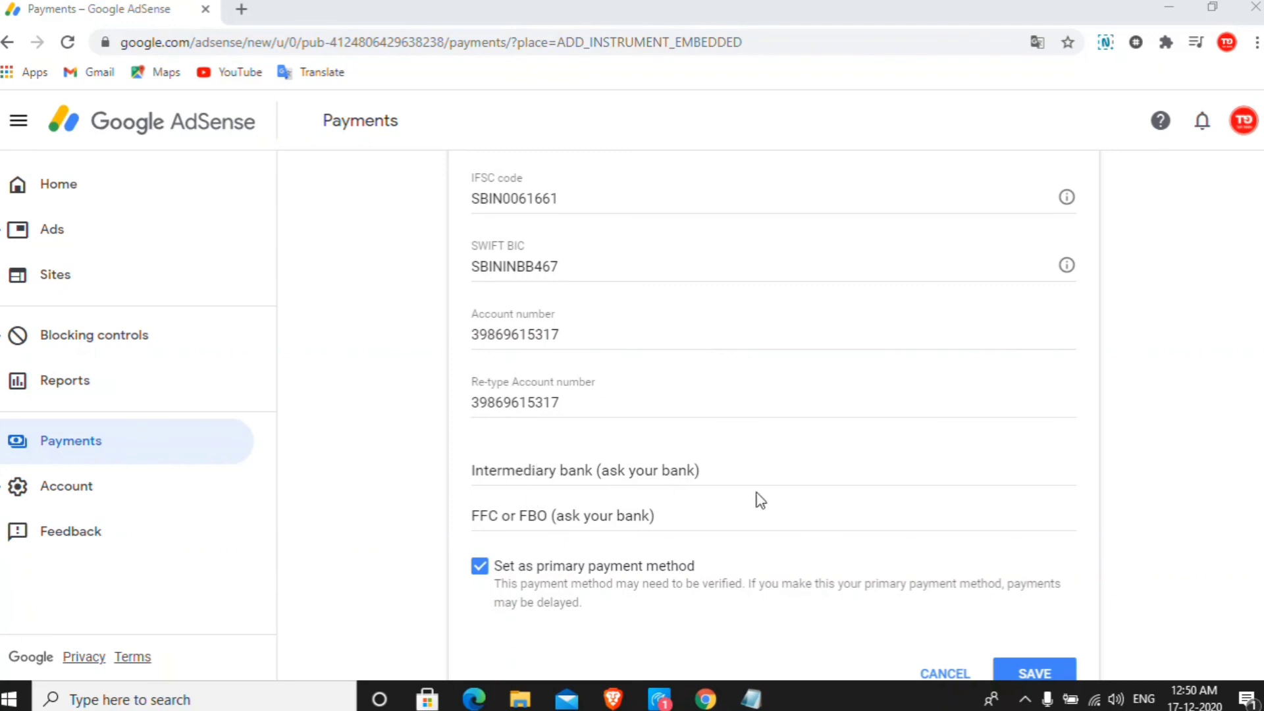
scroll(861, 509, "down", 1)
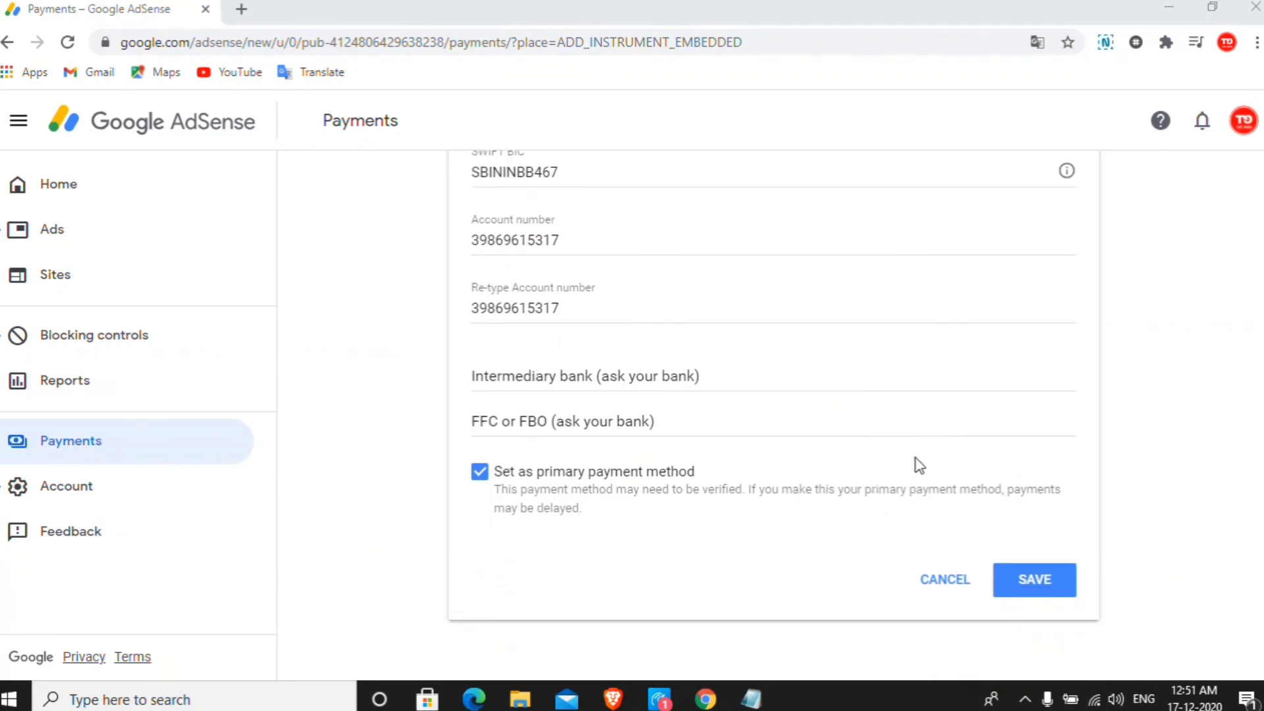
left_click(1038, 592)
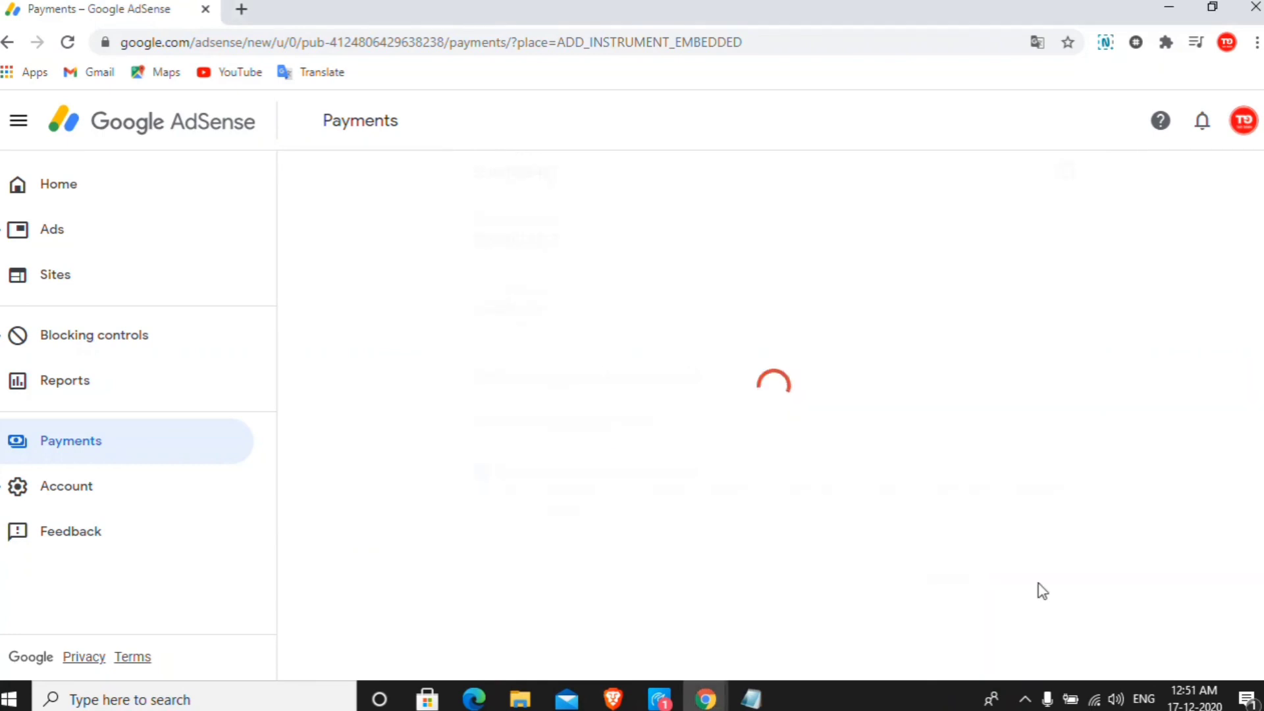